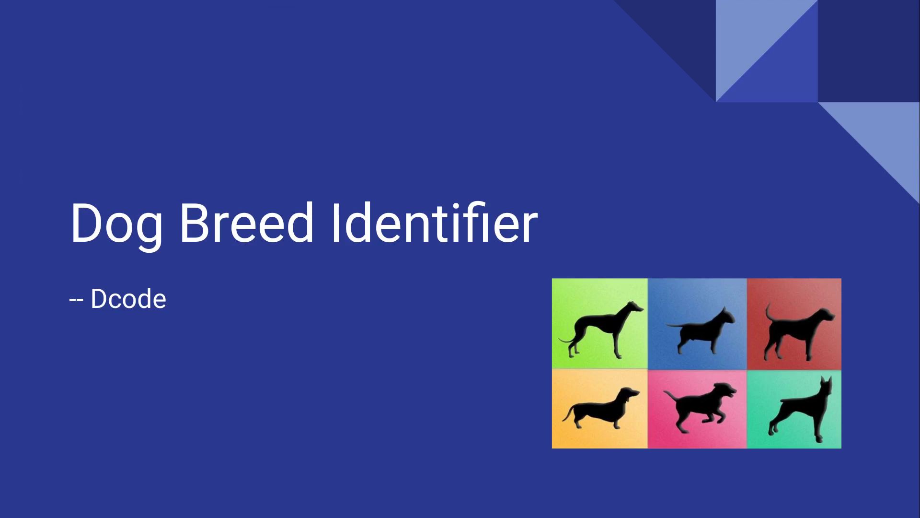
Switch from the Dog Breed Identifier title slide to the Firefox GitHub repository window.
key(alt+Tab)
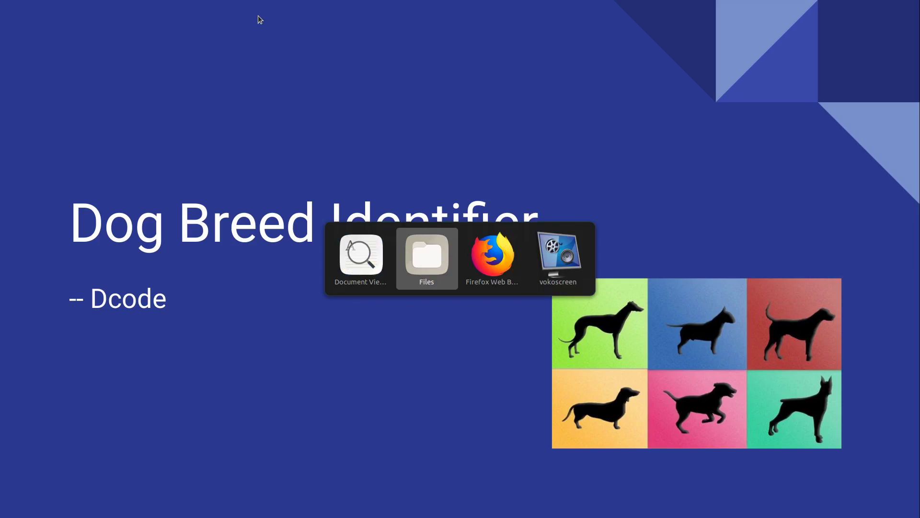
key(alt+Tab)
Look over the Dog-Breed-Identifier-Web-App repo and its clone options, then switch to the dog_breed folder.
scroll(212, 125, down, 3)
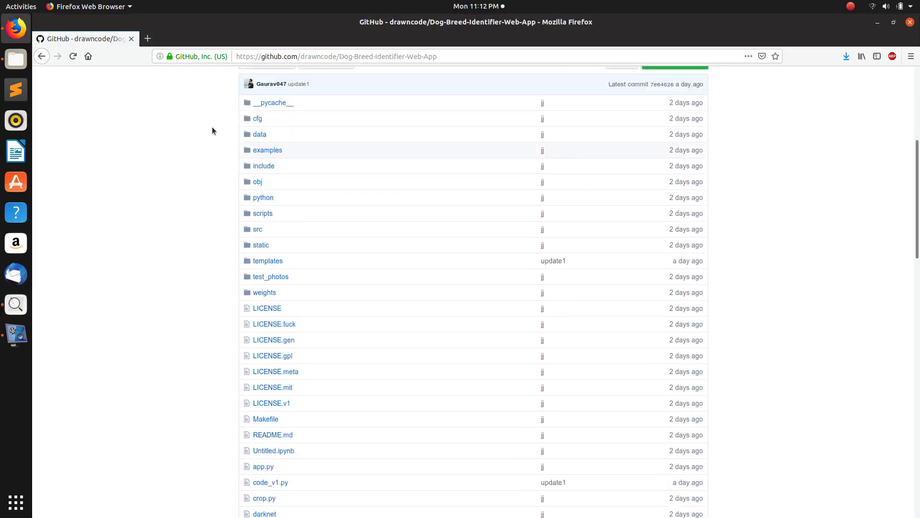
scroll(212, 128, up, 5)
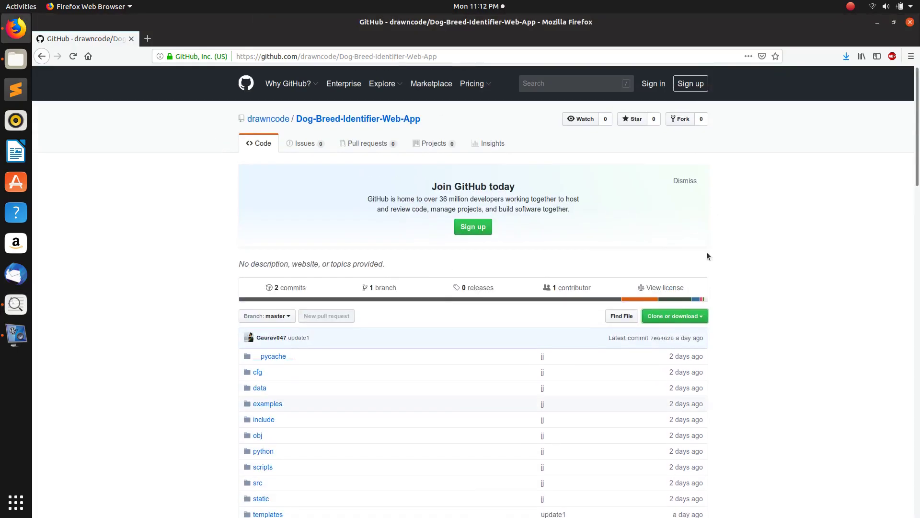
scroll(690, 237, down, 2)
click(687, 209)
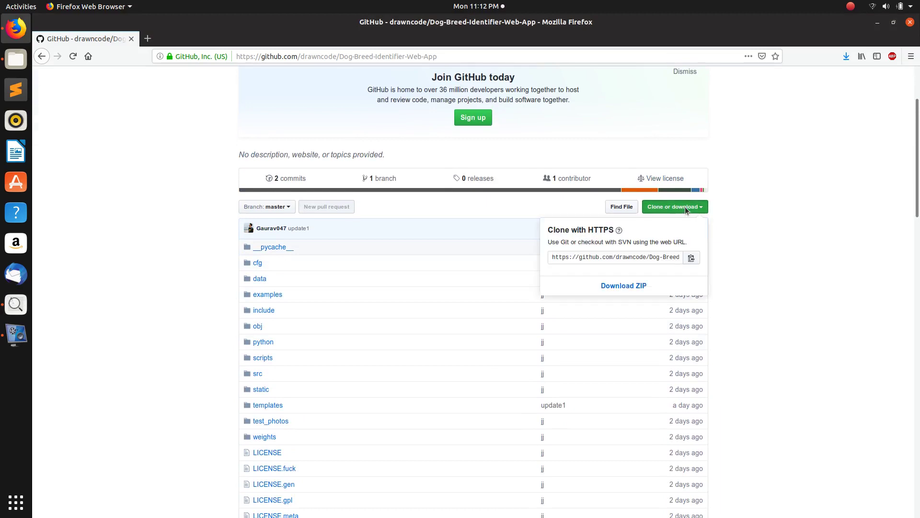
click(769, 280)
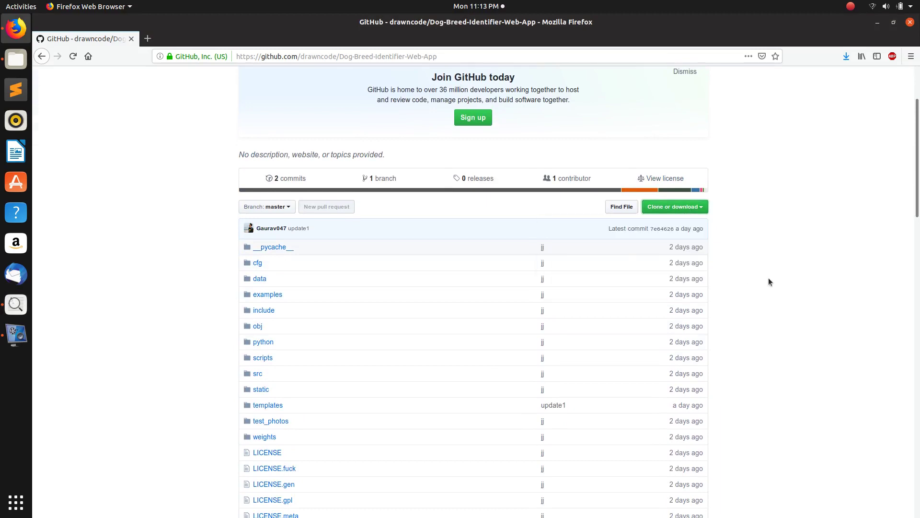
key(alt+Tab)
key(alt+Tab)
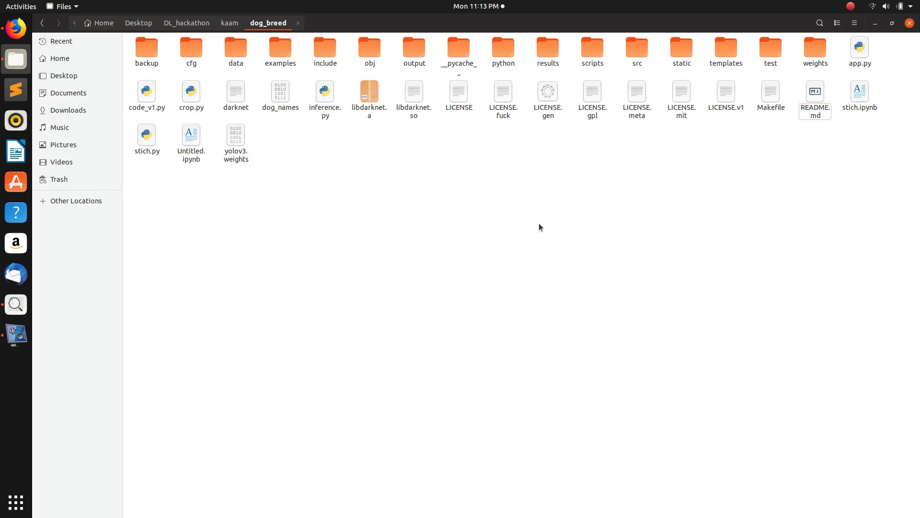
Start the server with python3 app.py in a terminal in dog_breed, tiled to the right.
right_click(482, 188)
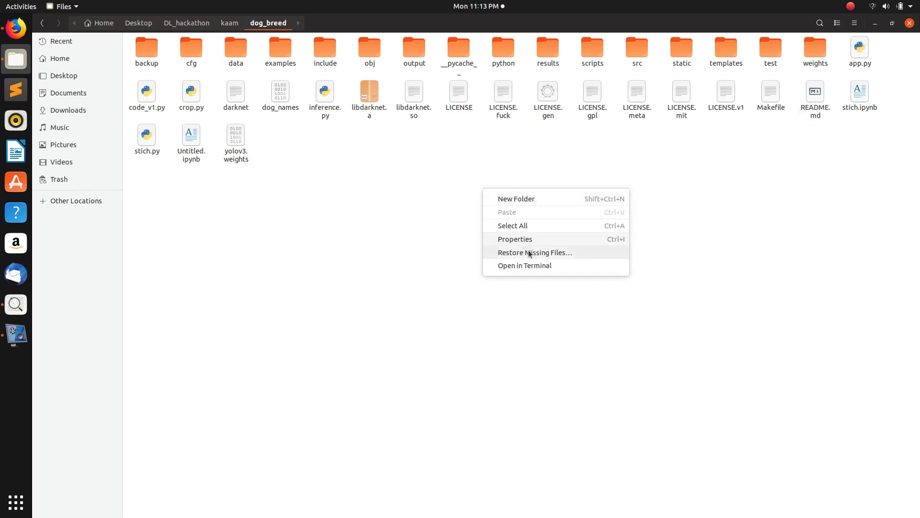
click(528, 265)
text(pyt)
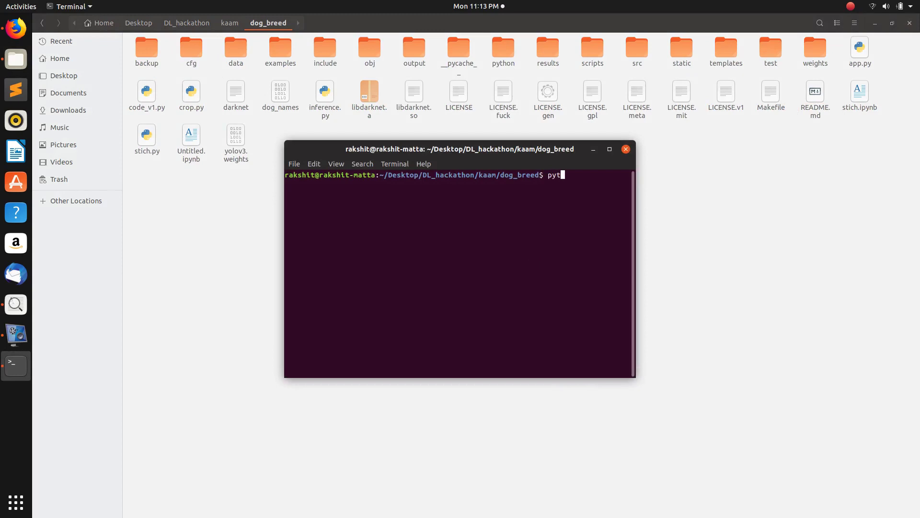
text(hon3 app.py)
key(super+Right)
key(alt+Tab)
key(alt+Tab)
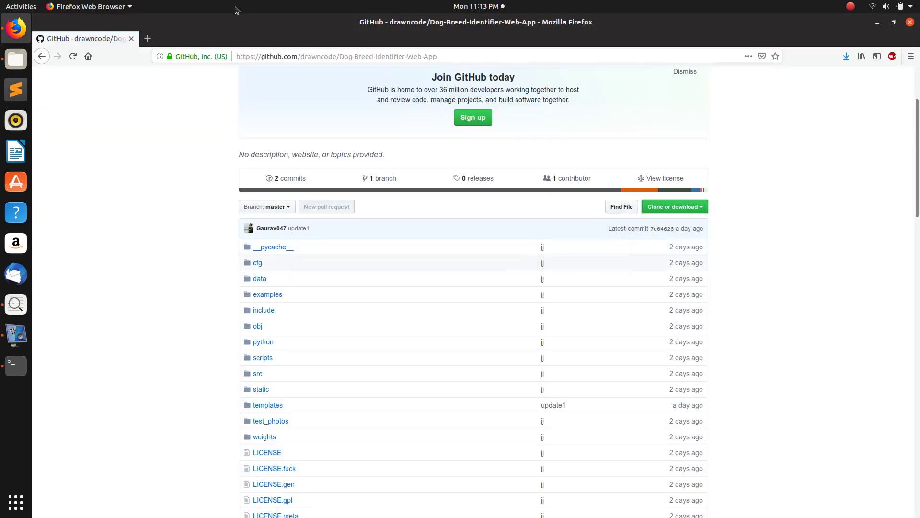
Load the Identify the Dog Breeds app from localhost:50030 in a new tab, plus an empty tab.
click(147, 39)
text(localhost:50030/)
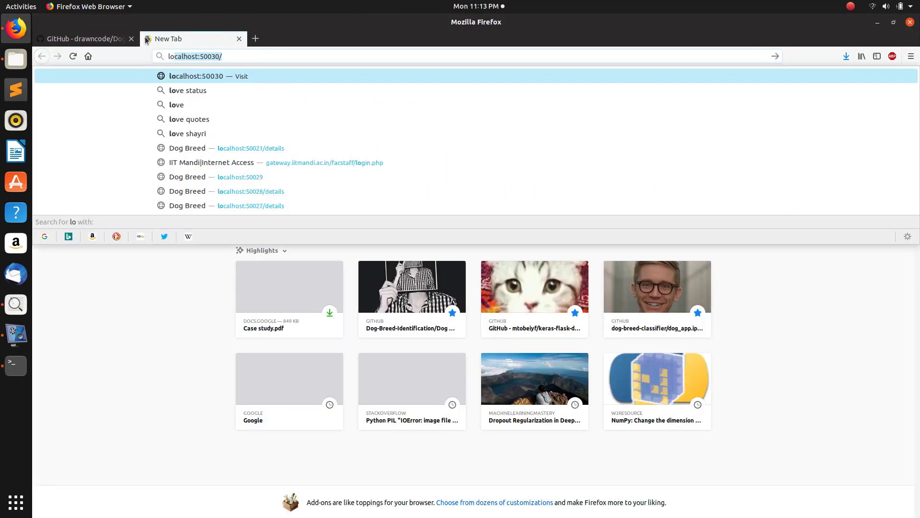
key(Return)
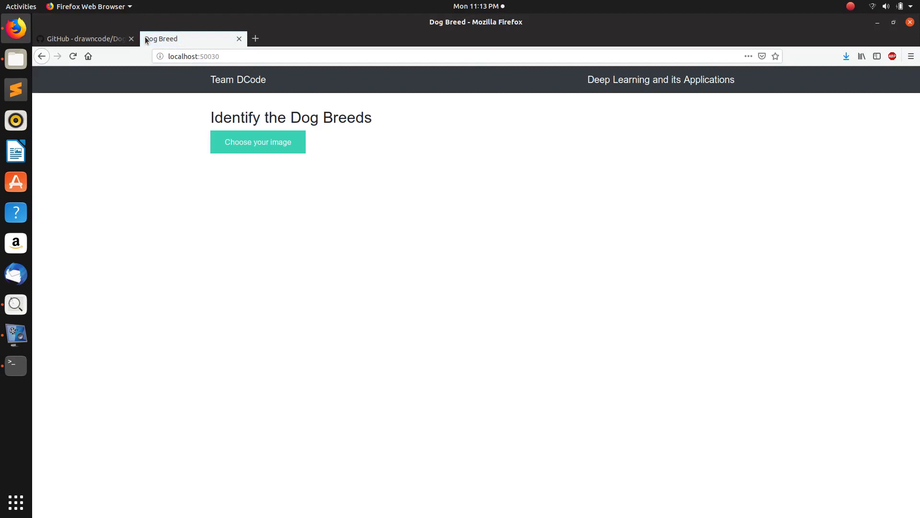
click(195, 57)
click(364, 153)
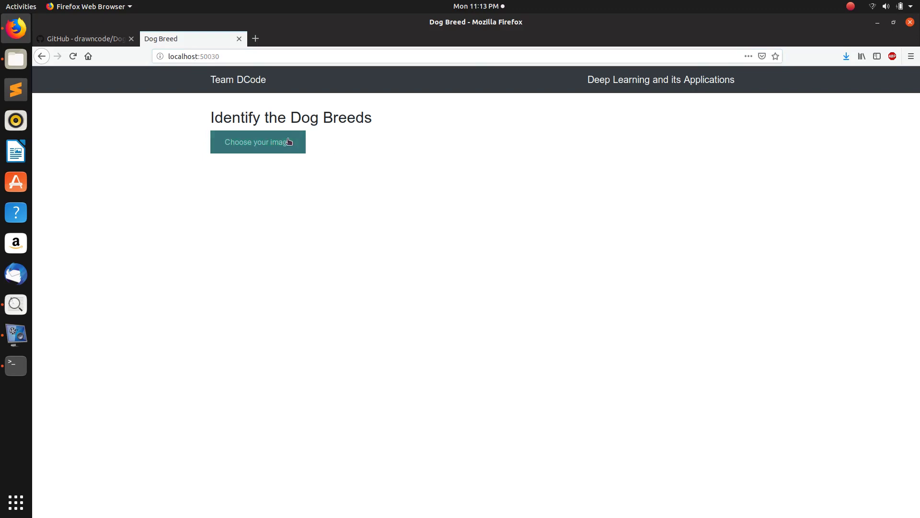
click(255, 39)
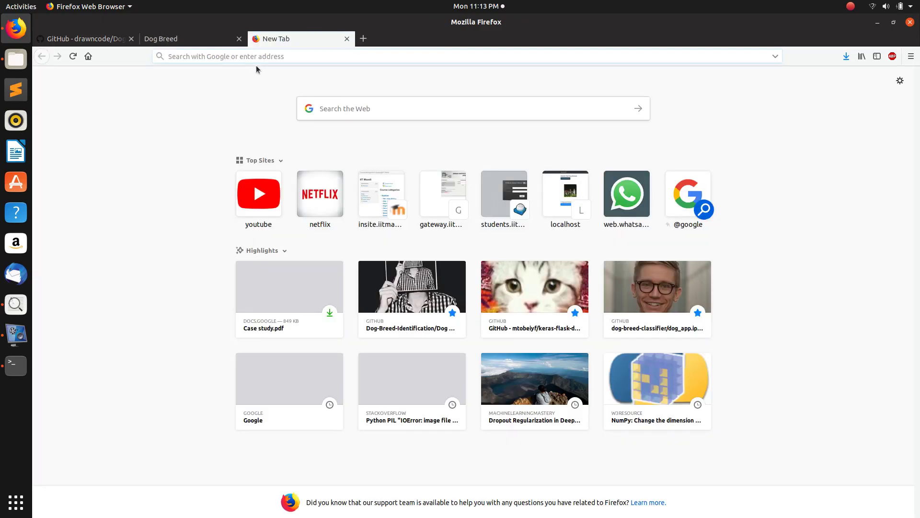
Search Google Images for "beagle dogs'".
text(beag)
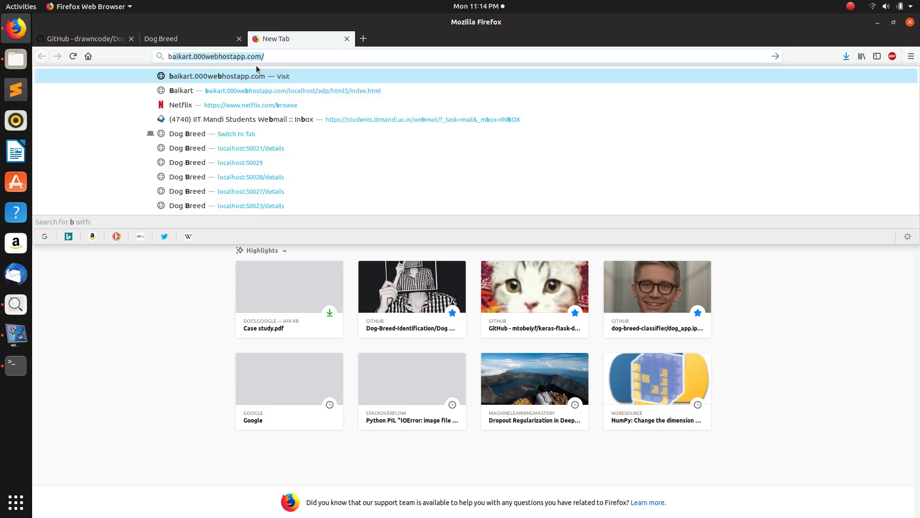
text(le)
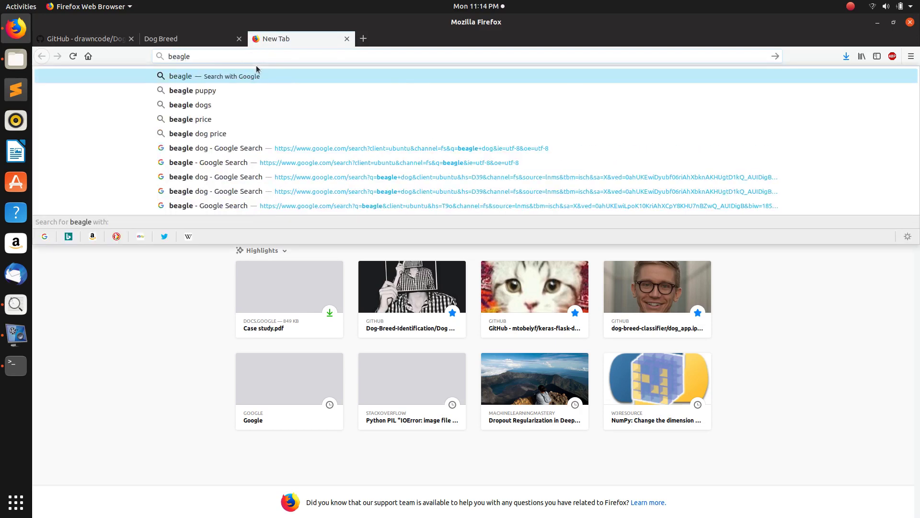
key(Down)
key(Down)
text(')
key(Return)
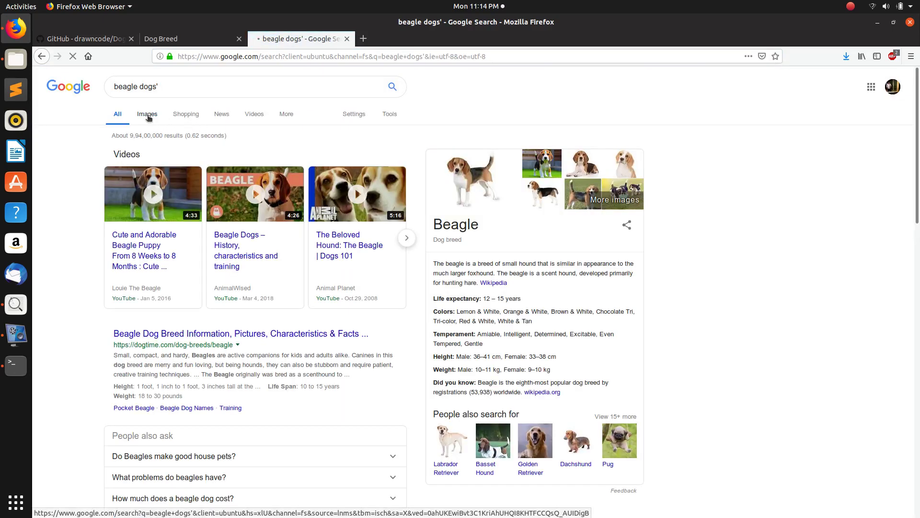
click(146, 115)
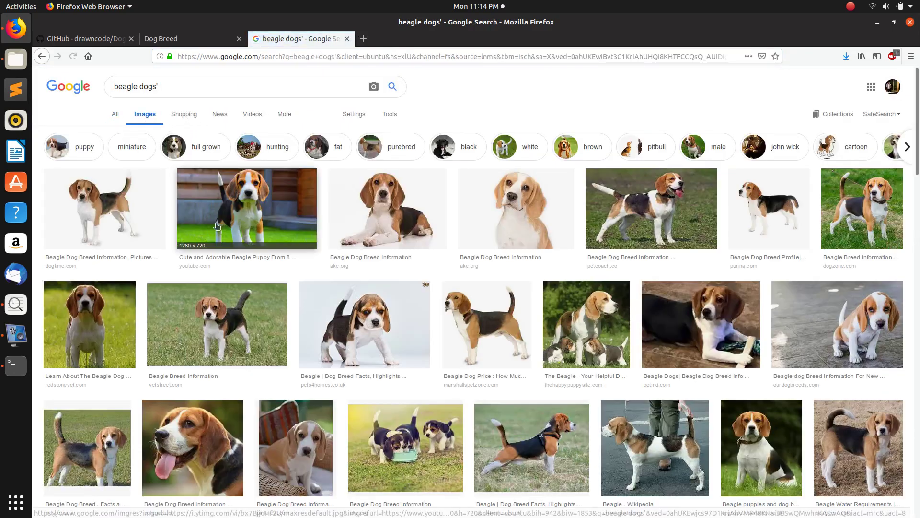
Save the tongue-out beagle photo into the Pictures folder.
click(194, 432)
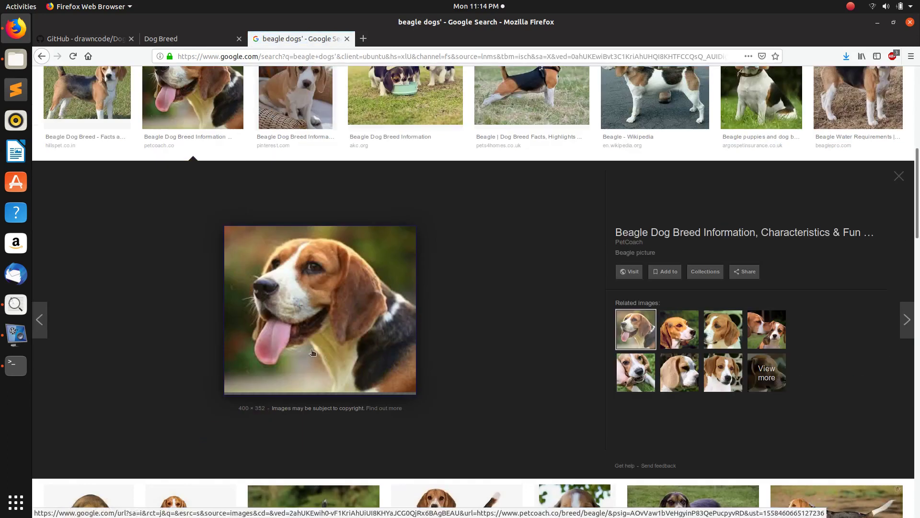
right_click(313, 356)
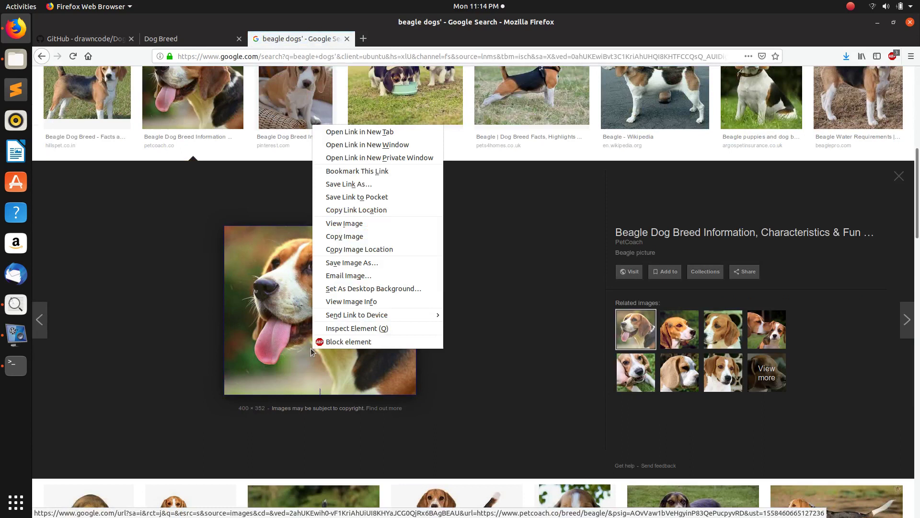
click(361, 265)
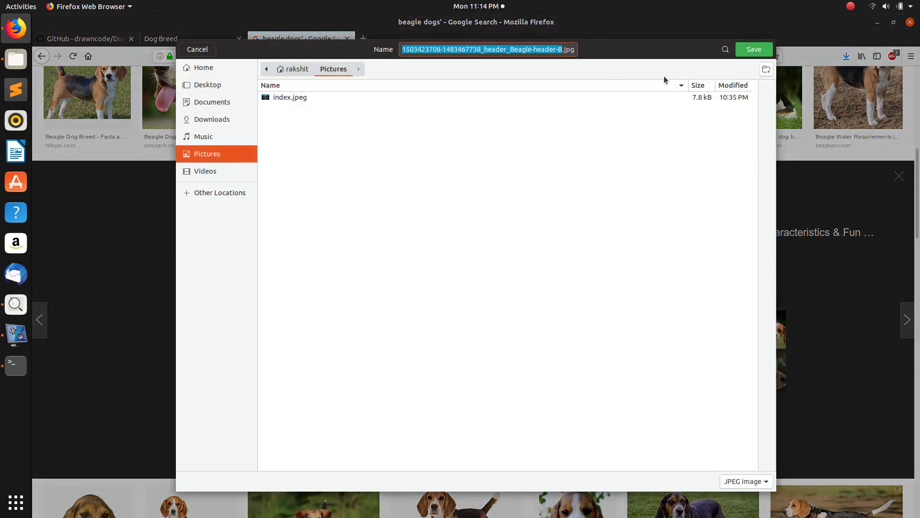
click(752, 54)
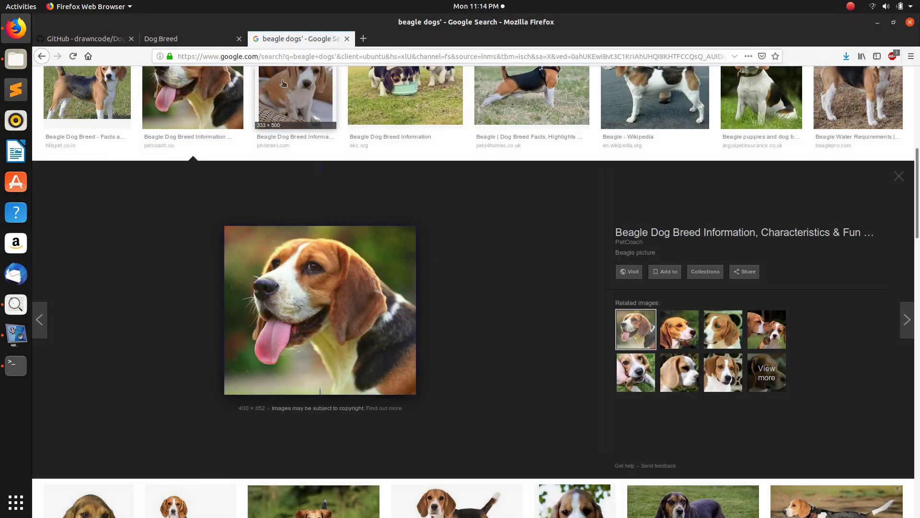
click(181, 39)
Upload the saved beagle jpg and submit it for breed identification.
click(247, 146)
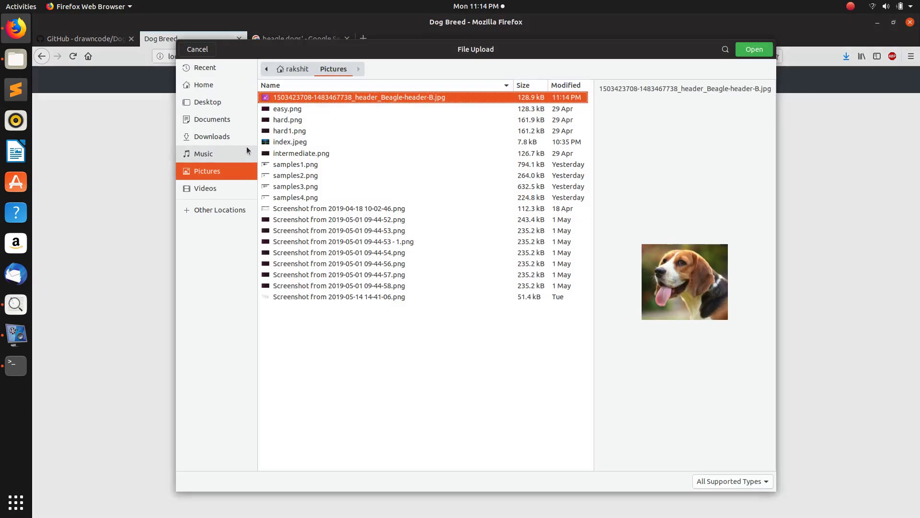
double_click(302, 97)
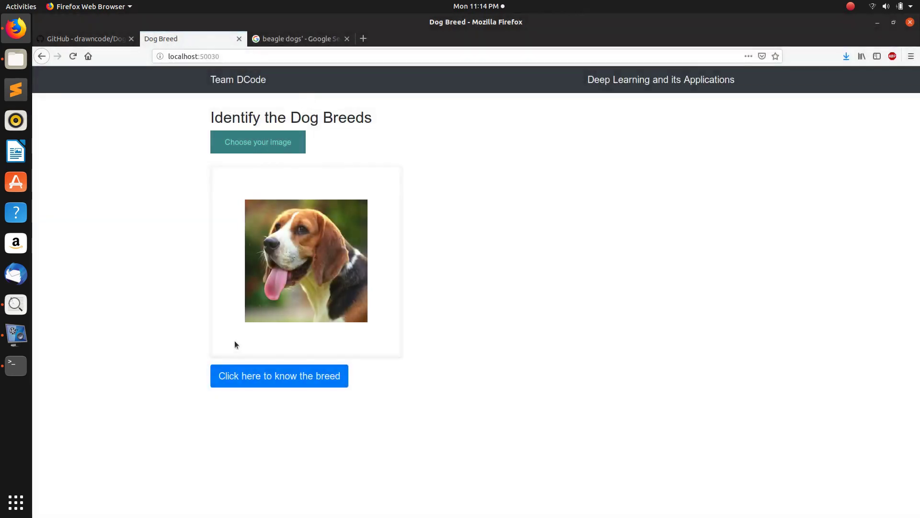
click(264, 384)
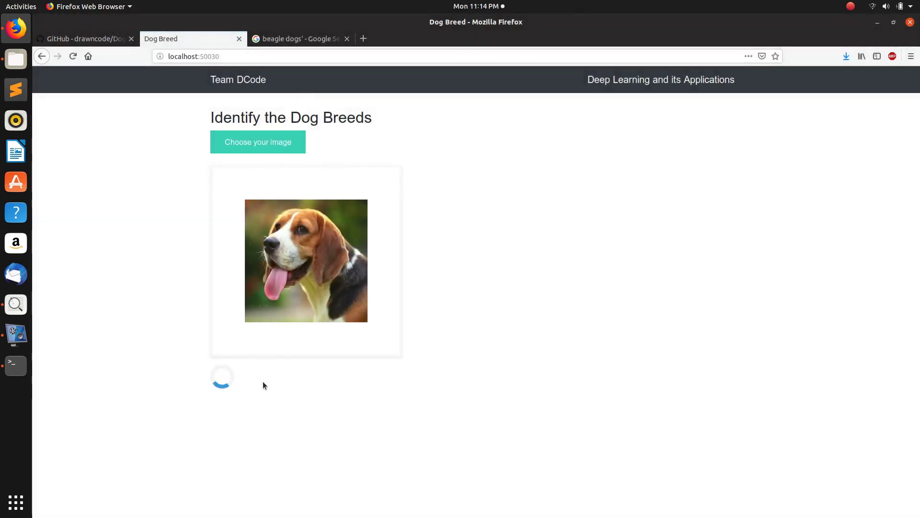
key(alt+Tab)
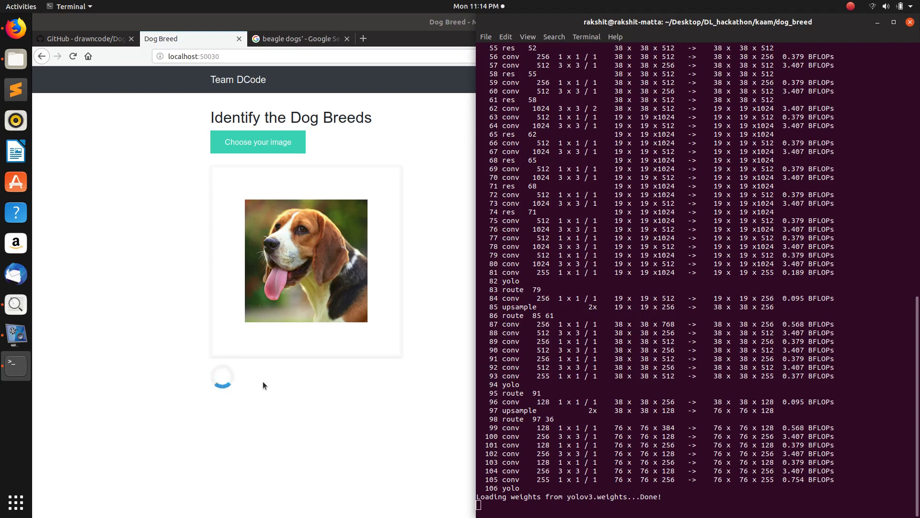
Tile Firefox to the left half beside the server terminal.
key(alt+Tab)
key(super+Left)
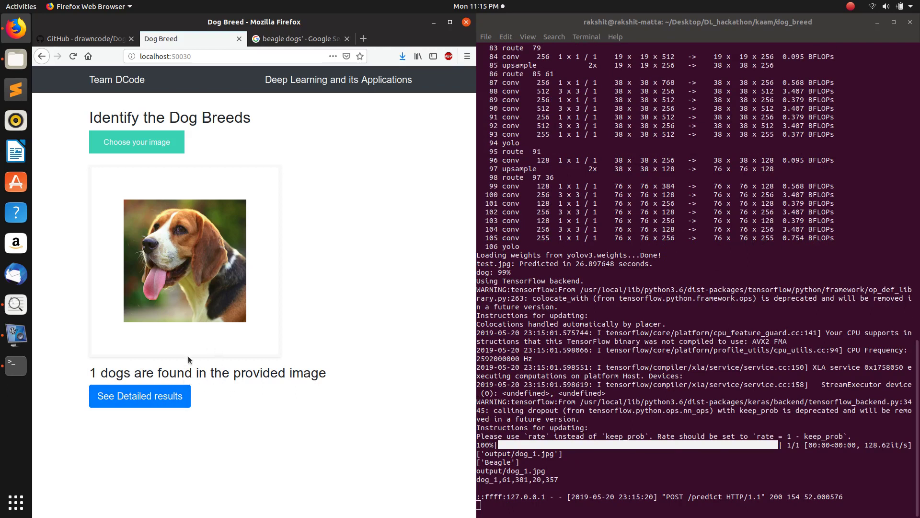
View the beagle's detailed results in a maximized window, then close that tab.
click(154, 404)
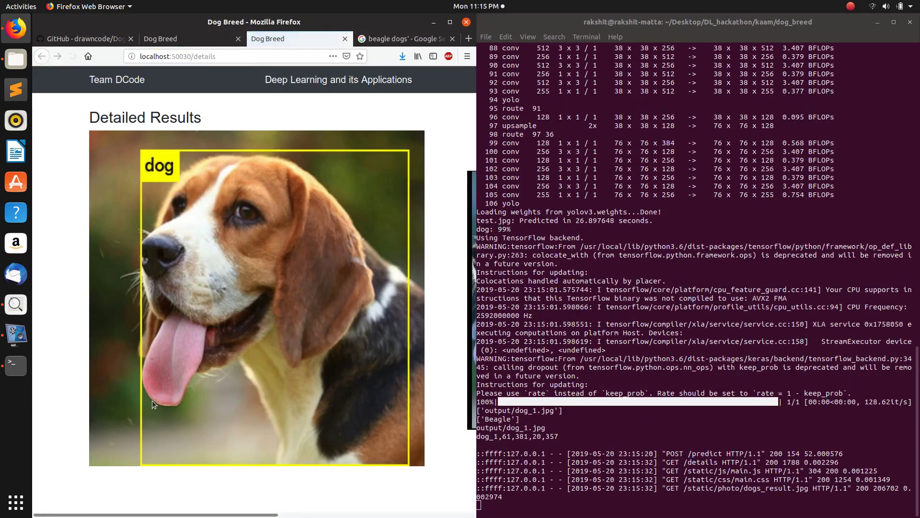
key(super+Up)
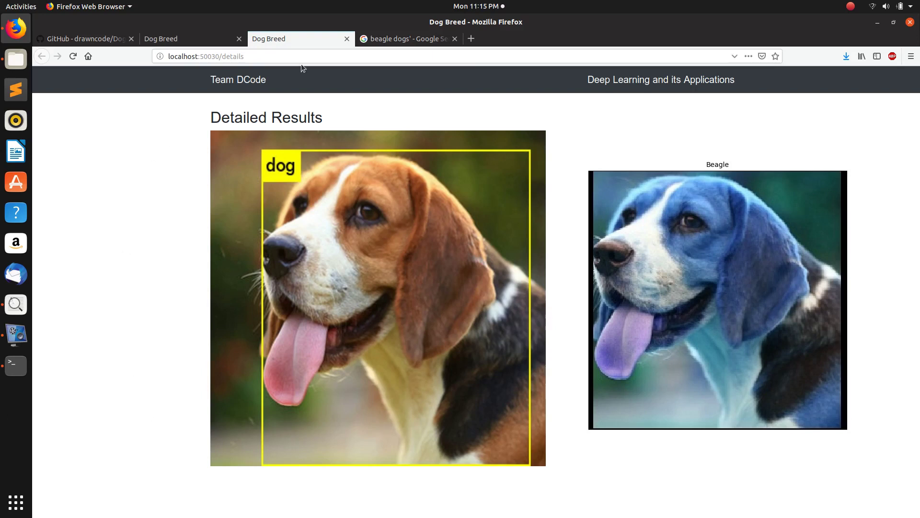
click(346, 39)
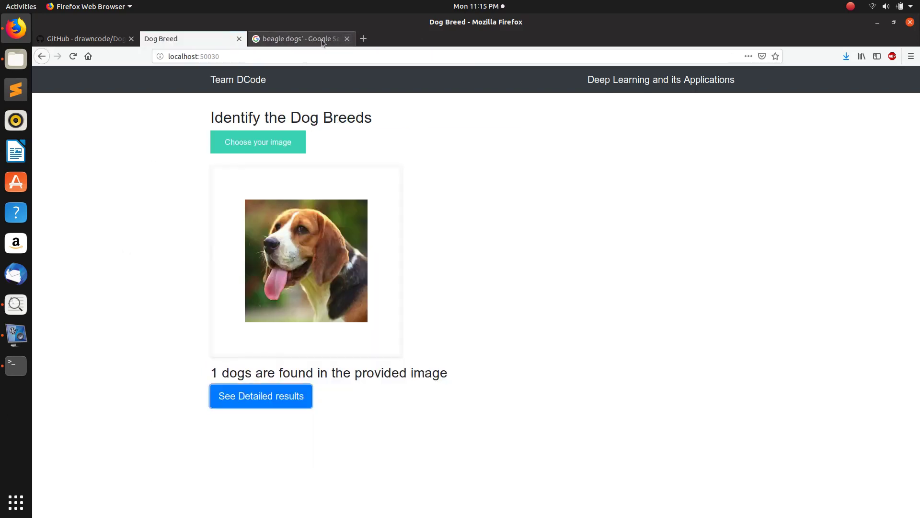
Search Google Images for 'dogs breeds' and preview one of the results.
click(287, 39)
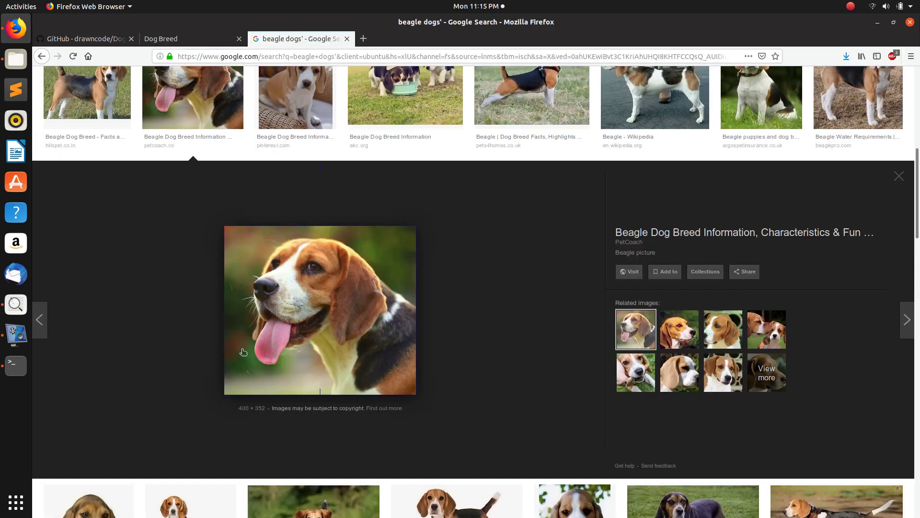
scroll(278, 456, up, 2)
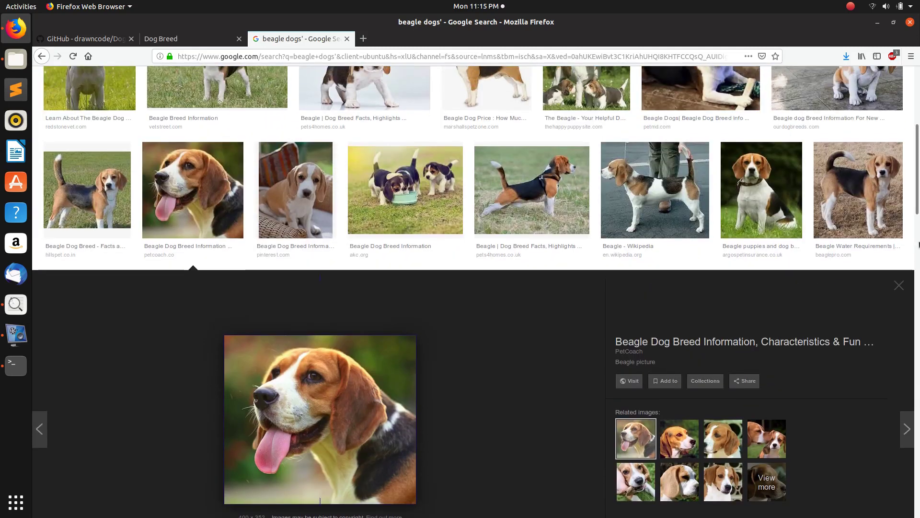
drag(918, 167, 919, 112)
click(237, 92)
key(ctrl+a)
text(d)
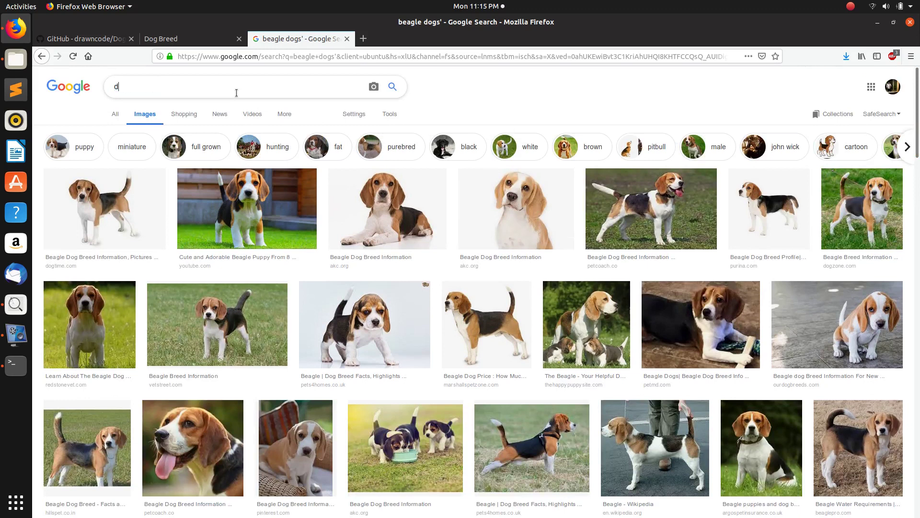
text(ogs breeds)
key(Return)
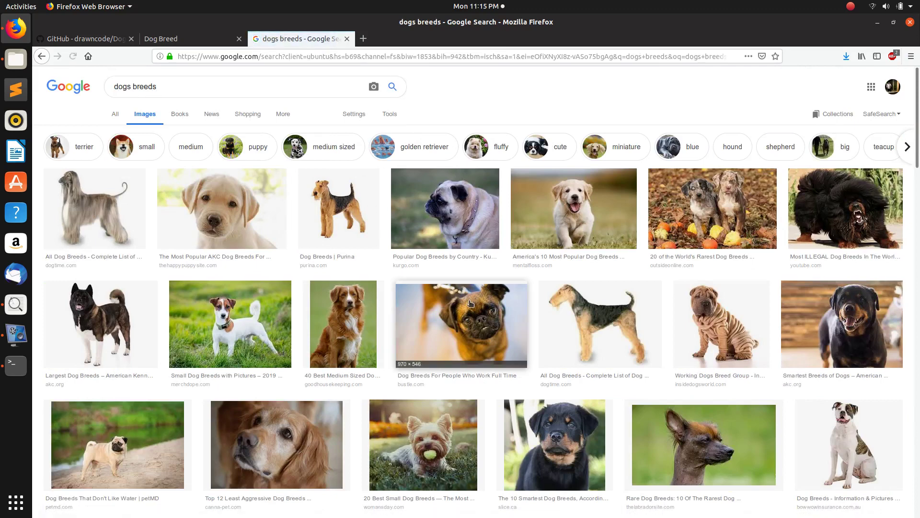
scroll(471, 303, down, 5)
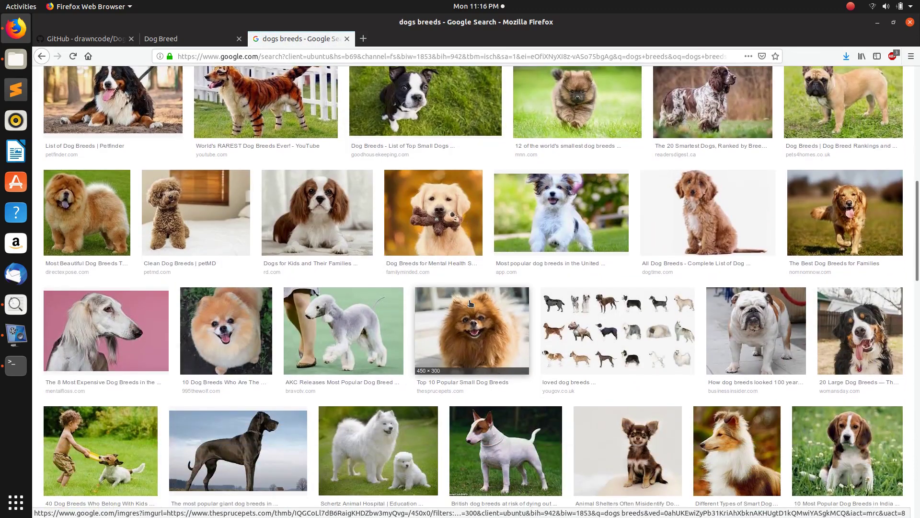
scroll(470, 303, down, 10)
scroll(470, 303, down, 1)
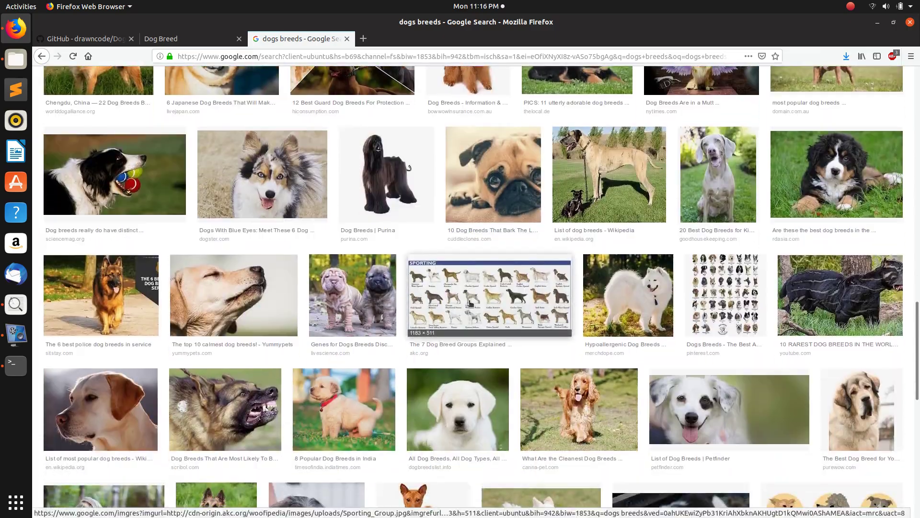
scroll(470, 303, down, 3)
scroll(469, 303, up, 10)
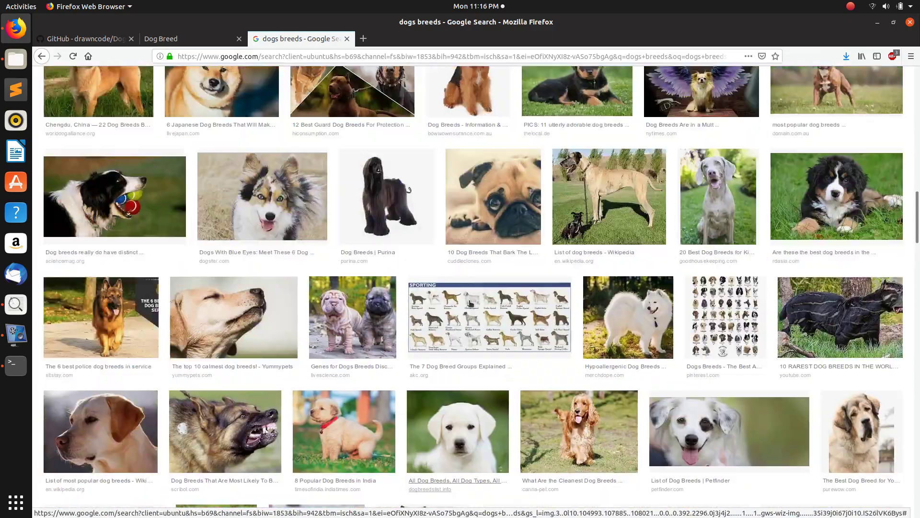
click(413, 235)
Search 'group of dogs' and preview the photo of nine dogs in grass.
scroll(413, 235, up, 8)
triple_click(262, 87)
text(group of dogs)
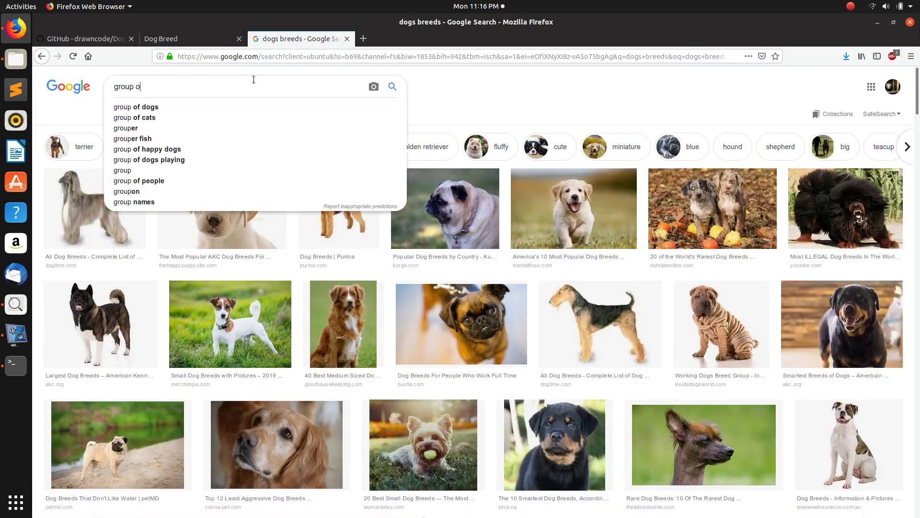
key(Return)
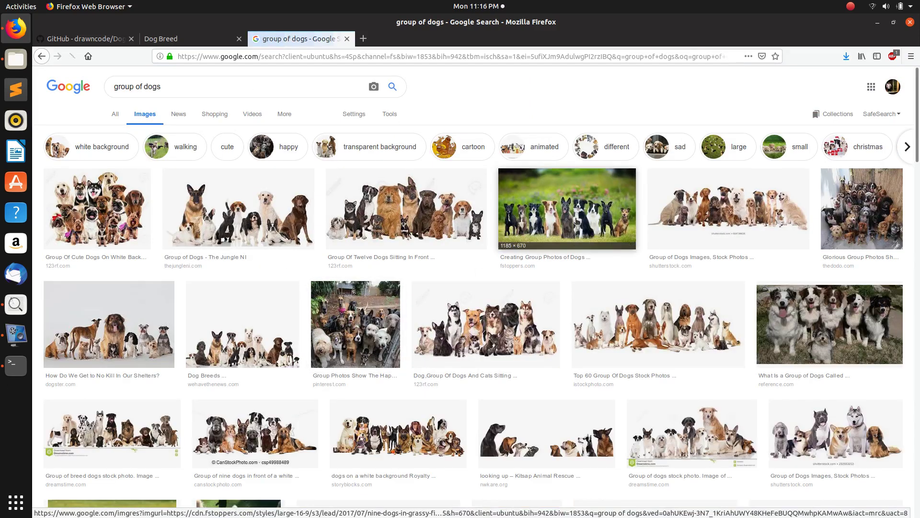
click(577, 223)
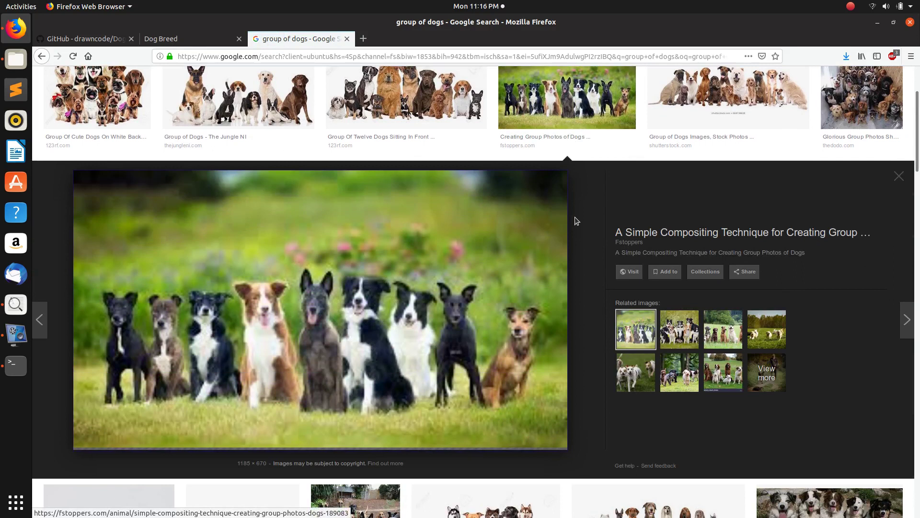
Save the nine-dogs photo to Pictures as nine-dogs-in-grassy-field.jpg.
right_click(321, 349)
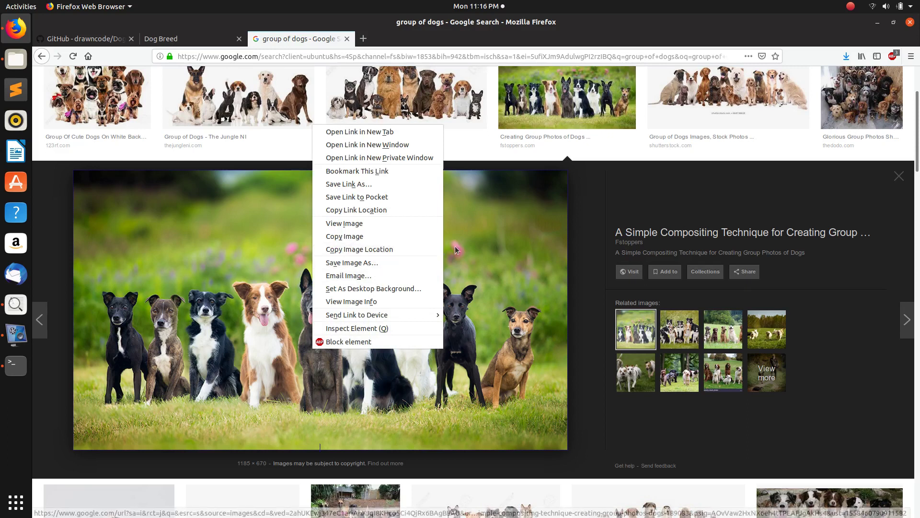
click(365, 264)
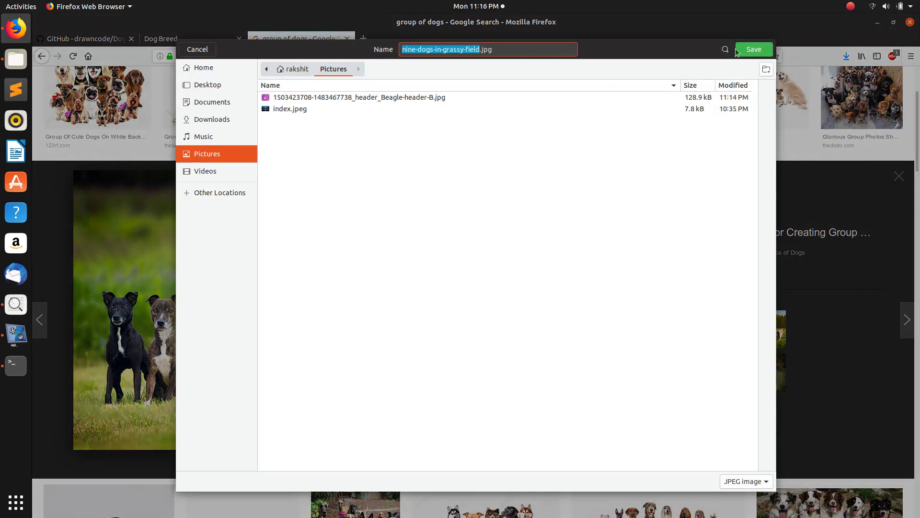
click(753, 50)
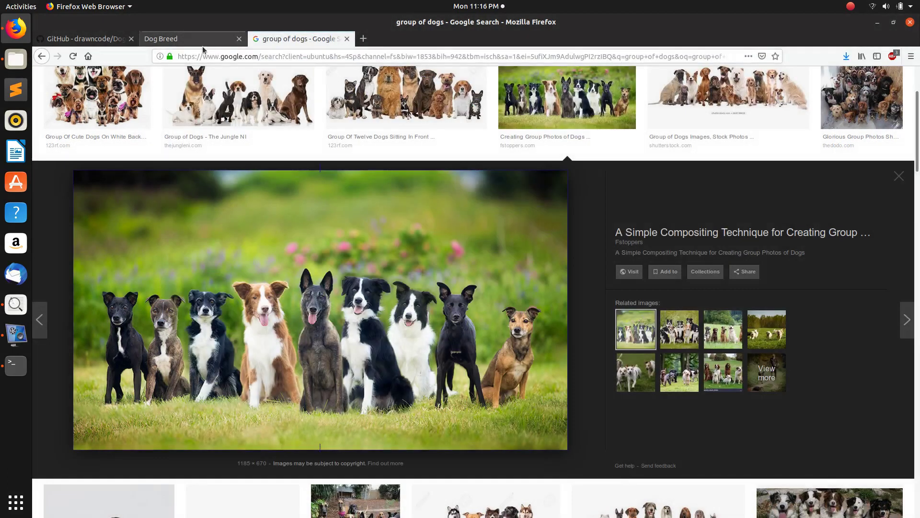
click(179, 34)
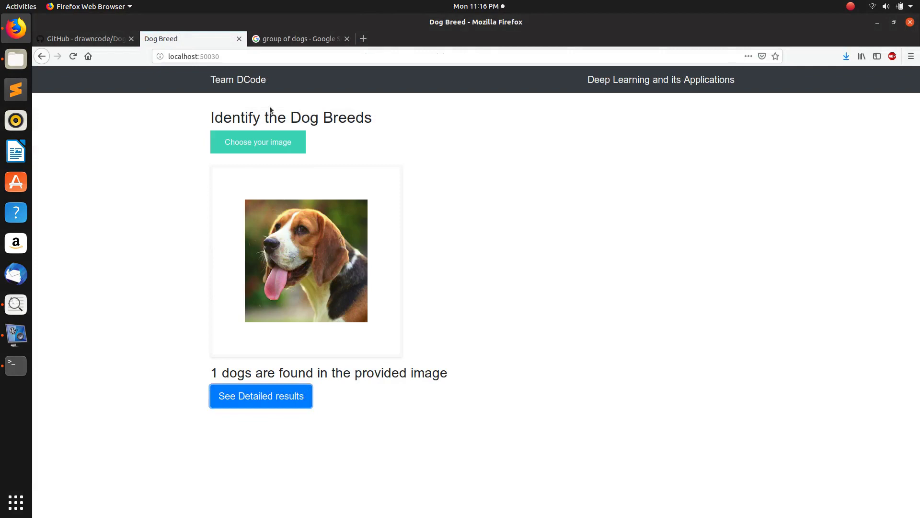
Upload nine-dogs-in-grassy-field.jpg and start breed identification on it.
click(271, 148)
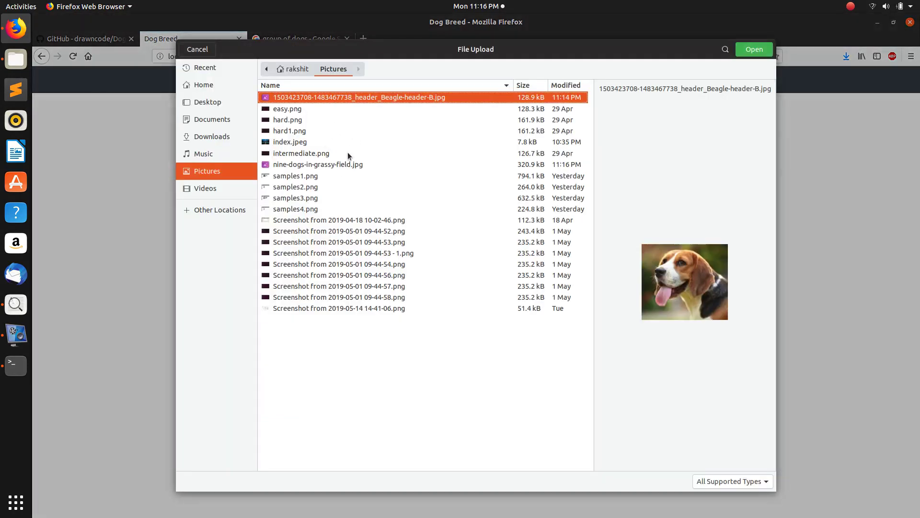
click(335, 164)
key(Return)
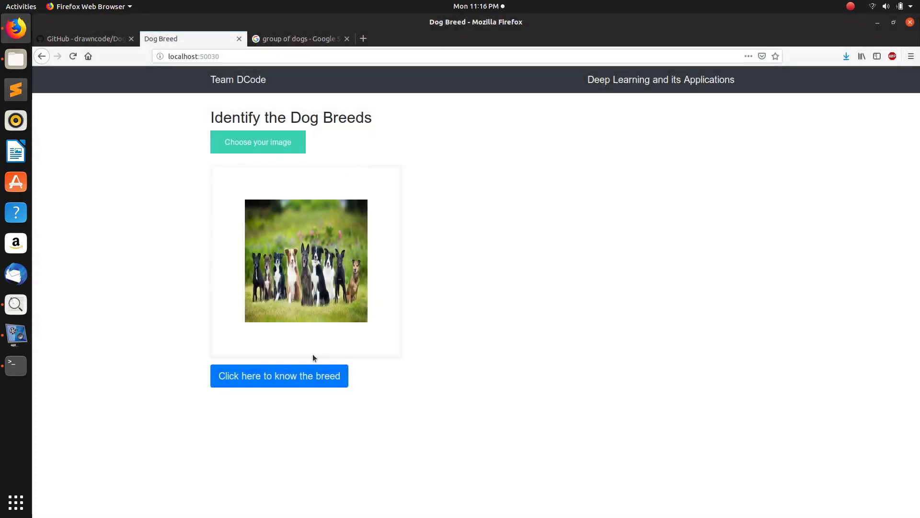
click(303, 376)
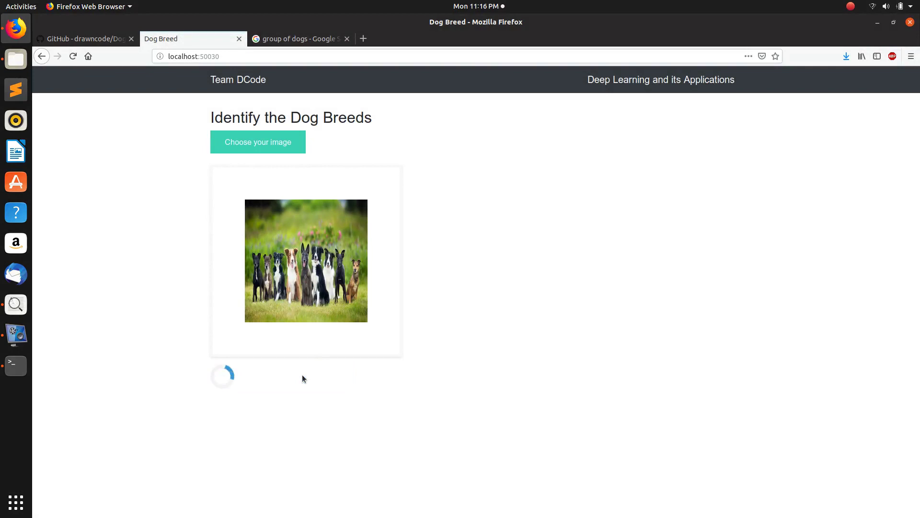
Tile Firefox beside the server terminal to watch processing, then maximize it once 9 dogs are reported.
key(super+Left)
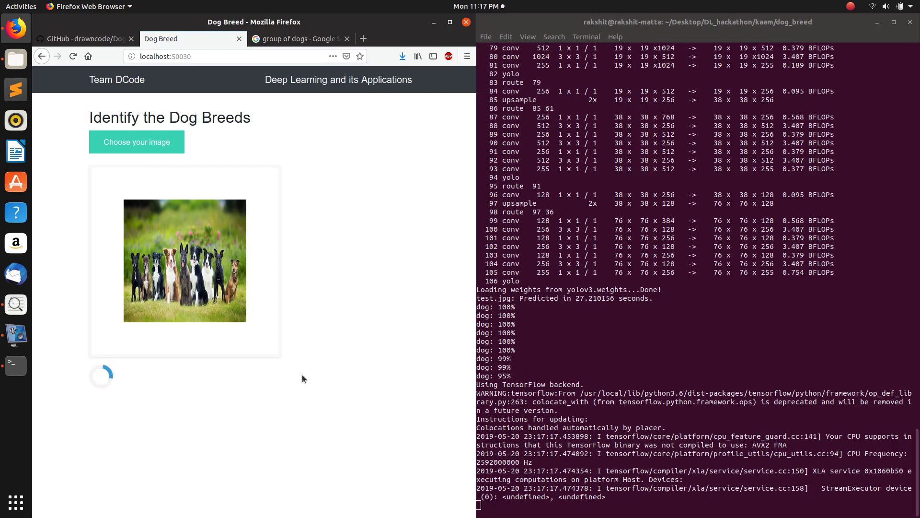
key(alt+Tab)
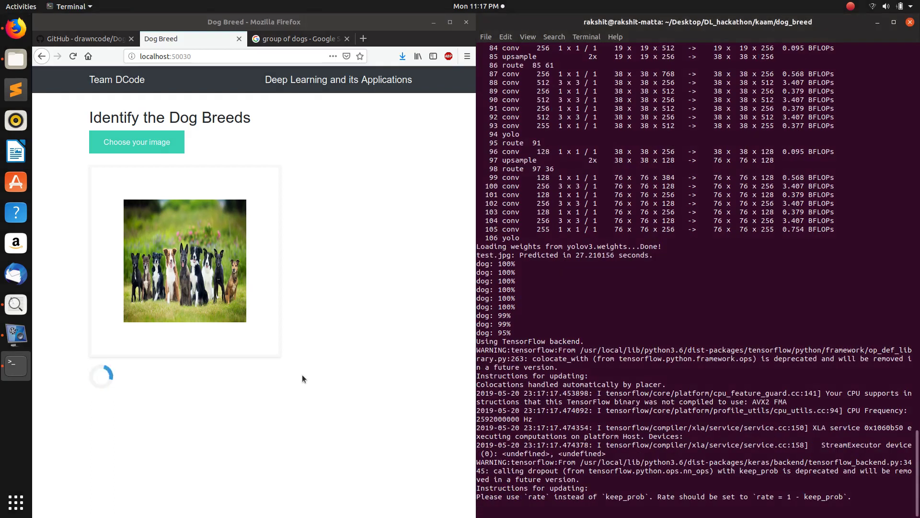
key(alt+Tab)
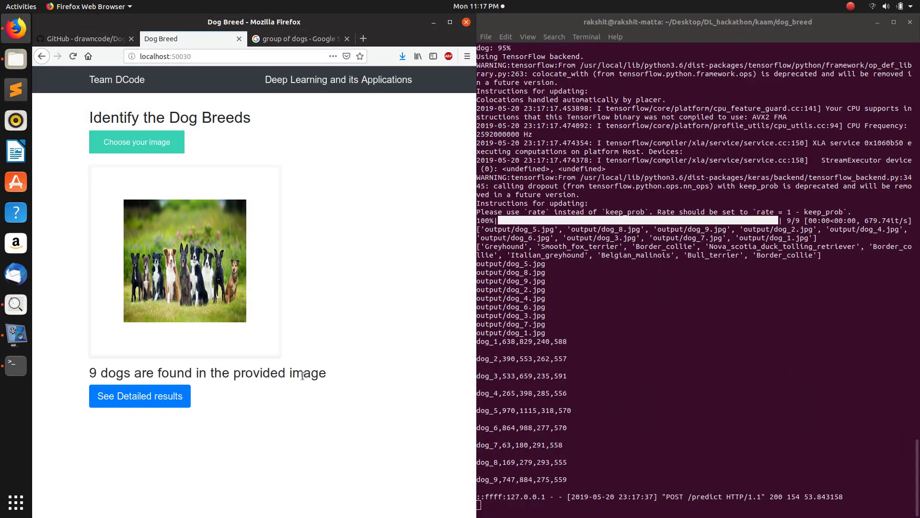
key(super+Up)
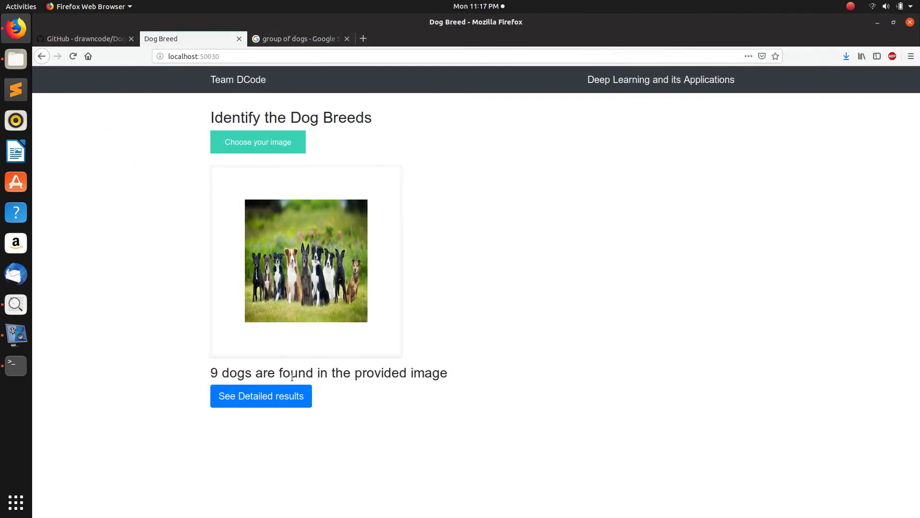
Open See Detailed results to view the nine boxed, breed-labelled dog crops.
click(283, 399)
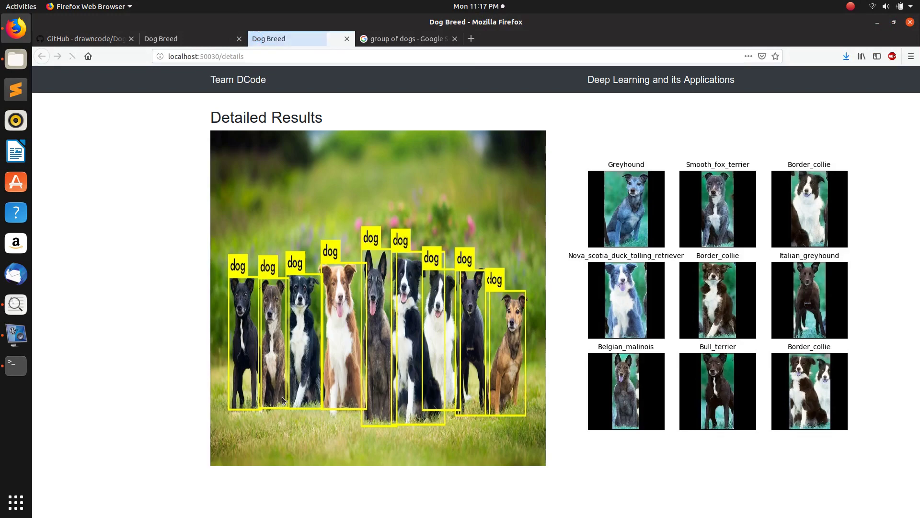